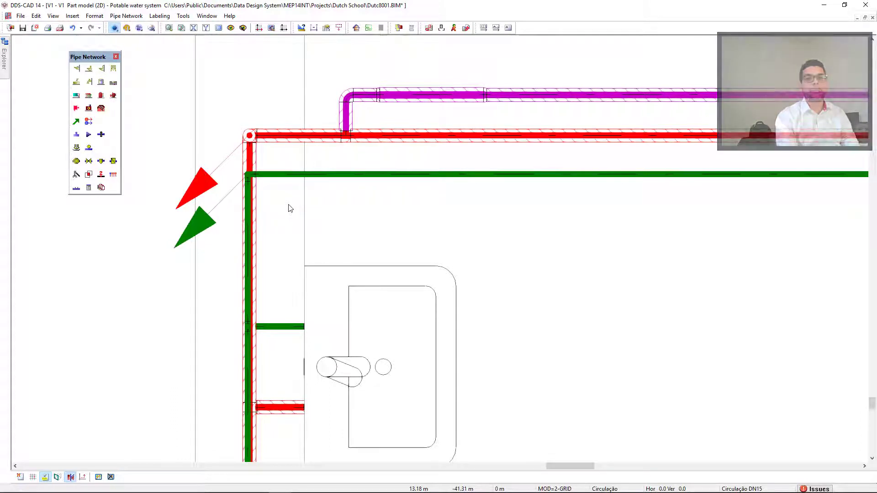
Pick the Valve insert tool to add a valve to the ø15 mm circulation pipe.
left_click(87, 164)
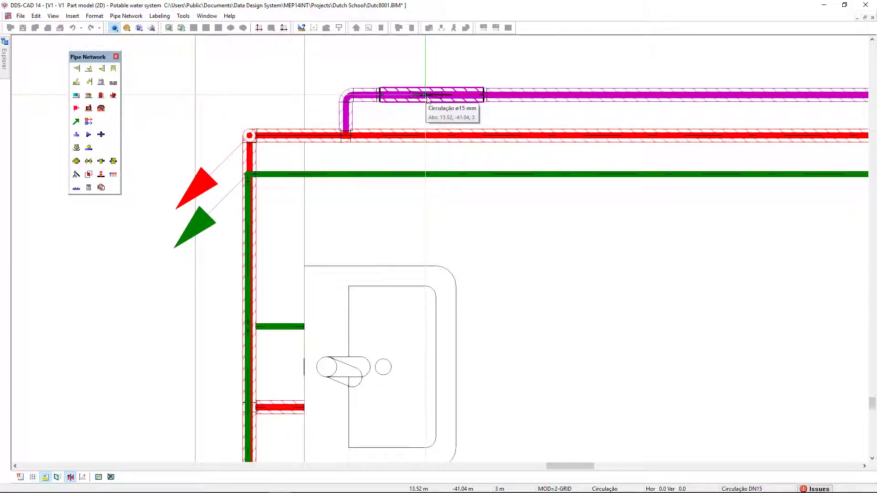
Insert a valve on the magenta circulation pipe and browse the product database for it.
left_click(429, 97)
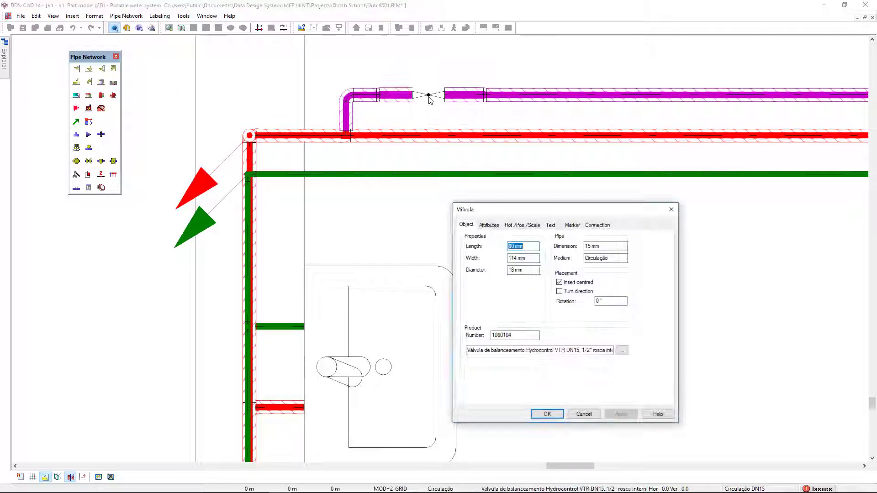
mouse_move(523, 209)
left_mouse_down()
mouse_move(303, 81)
mouse_move(404, 79)
left_mouse_up()
left_click(491, 218)
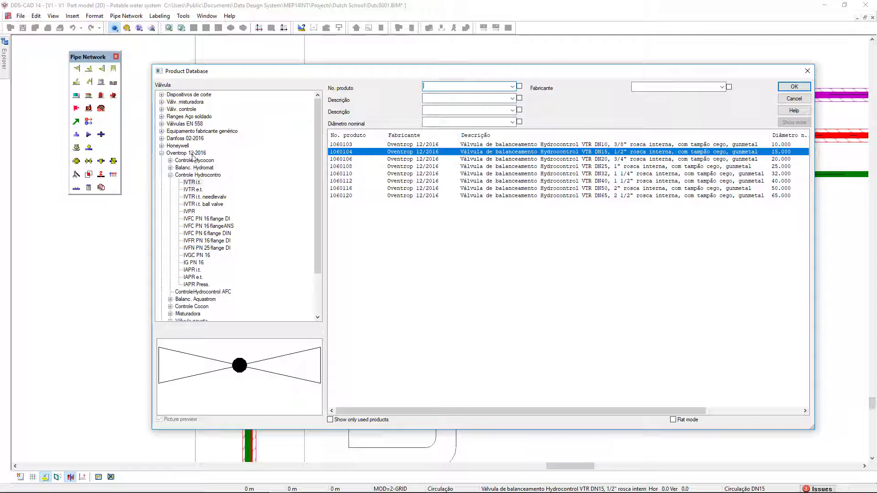
Assign the Oventrop Hydrocontrol VTR DN15 balancing valve, product 1060104, to the new valve.
left_click_drag(316, 228, 315, 272)
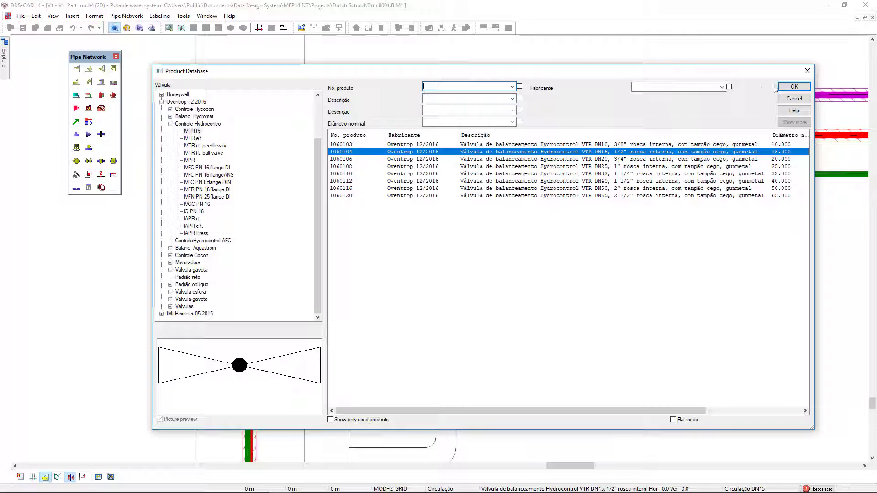
left_click(793, 88)
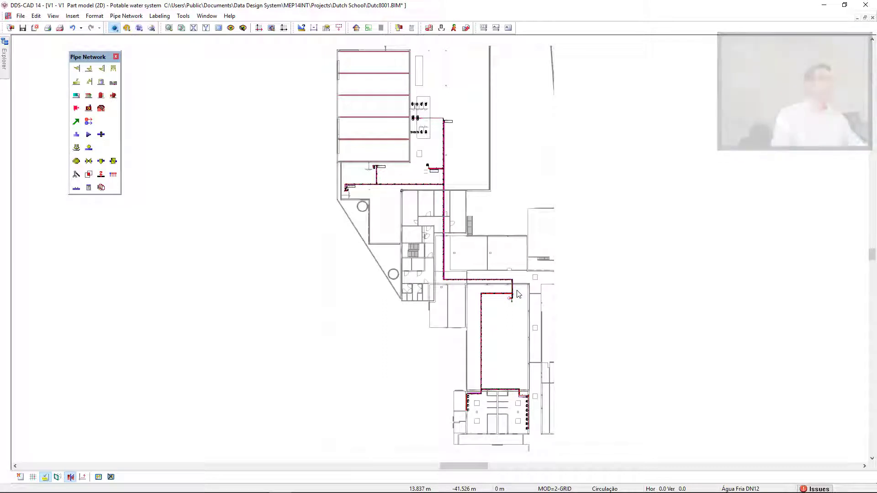
Open the Building dialog's Potable Water settings showing pipe network PW 01.
left_click(356, 28)
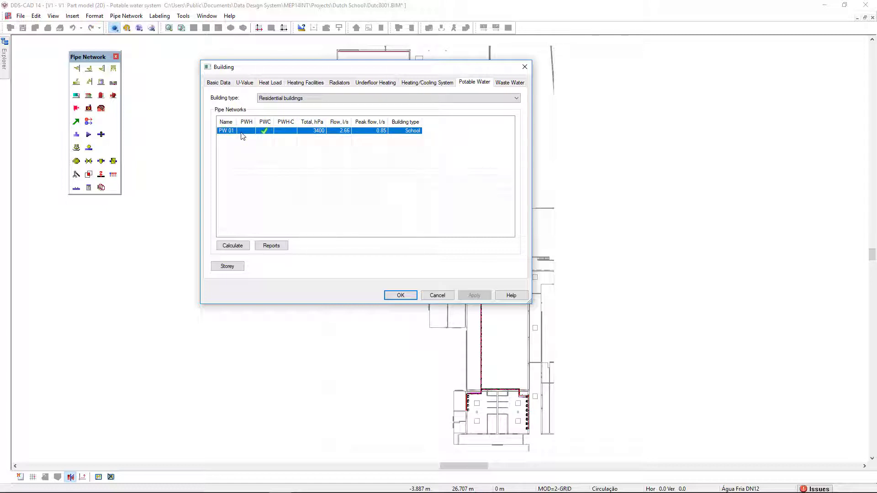
Calculate the potable water network, review PWH-C results (716 l/h, 444 hPa, 4.35 °C), and select the 57.4 °C Aquastrom row.
left_click(241, 247)
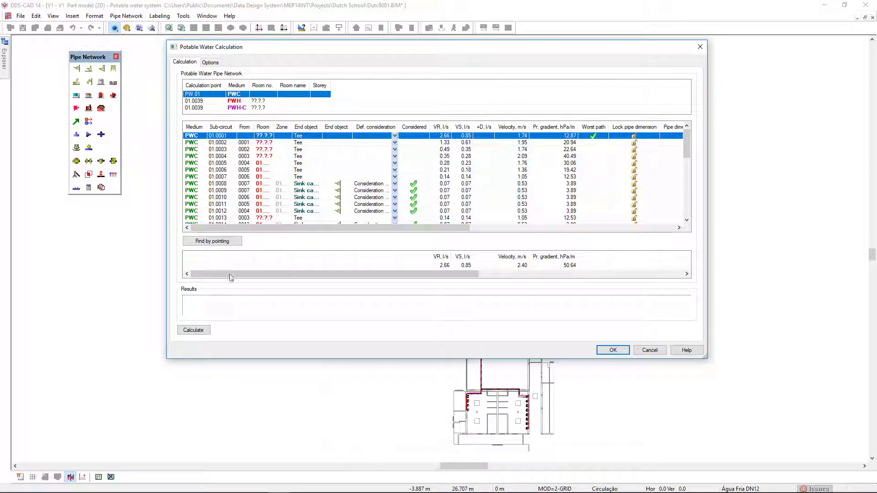
left_click(206, 332)
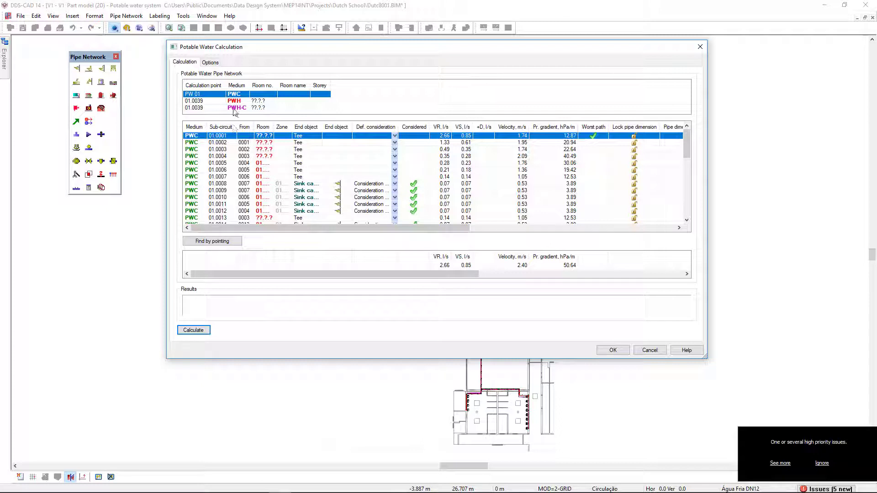
left_click(240, 108)
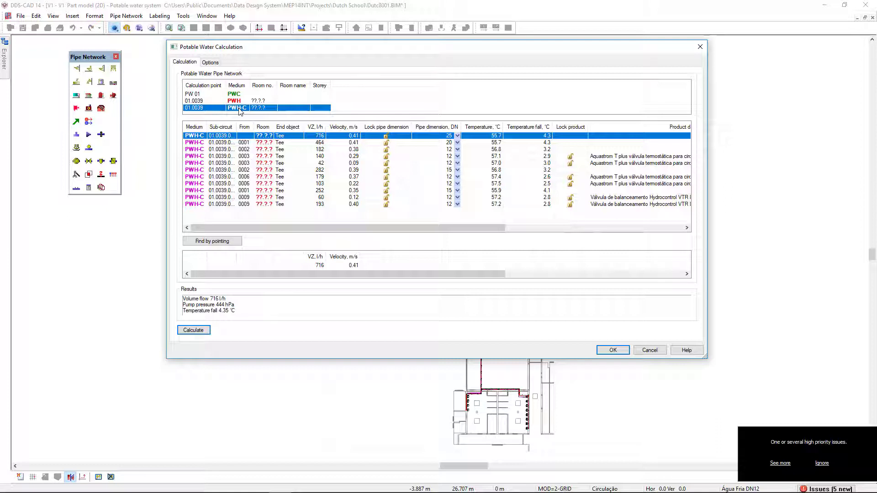
left_click_drag(278, 227, 482, 221)
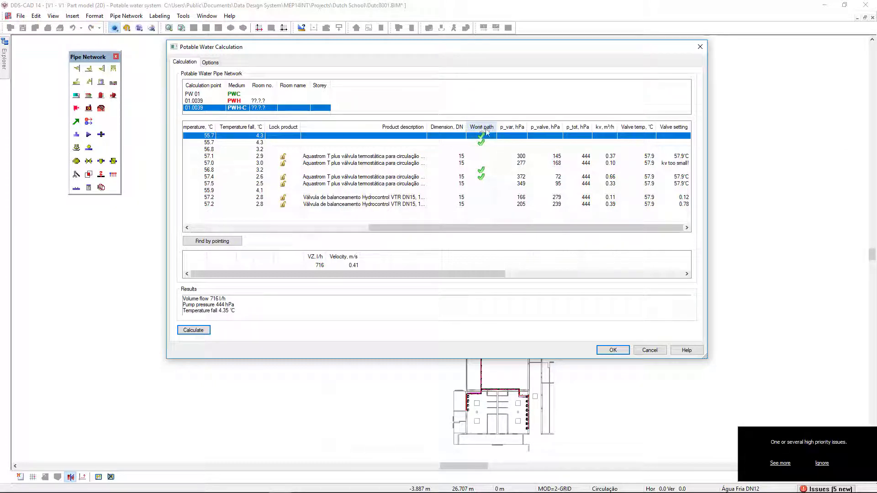
left_click(411, 177)
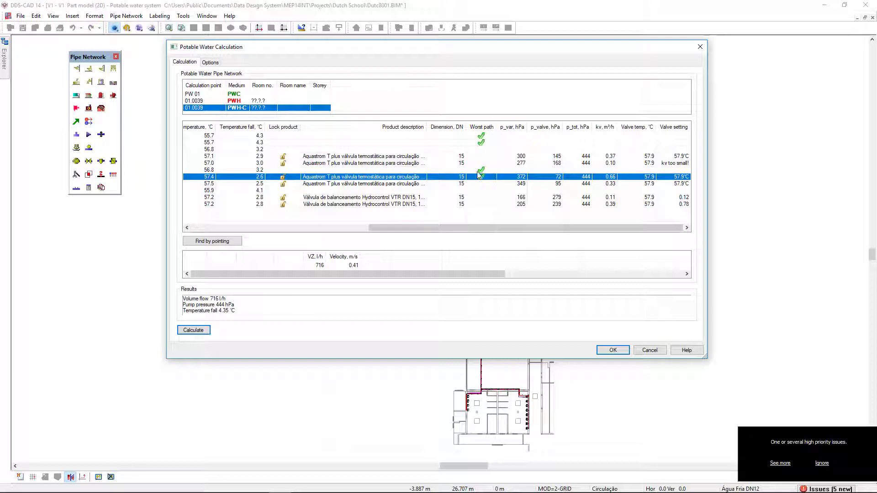
Zoom the drawing to the 57.4 °C Aquastrom valve and move the results dialog aside.
right_click(408, 180)
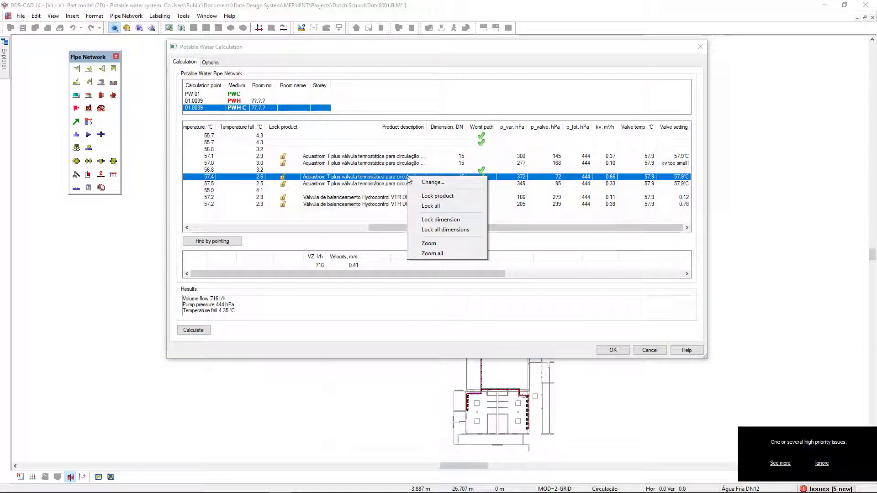
left_click(445, 245)
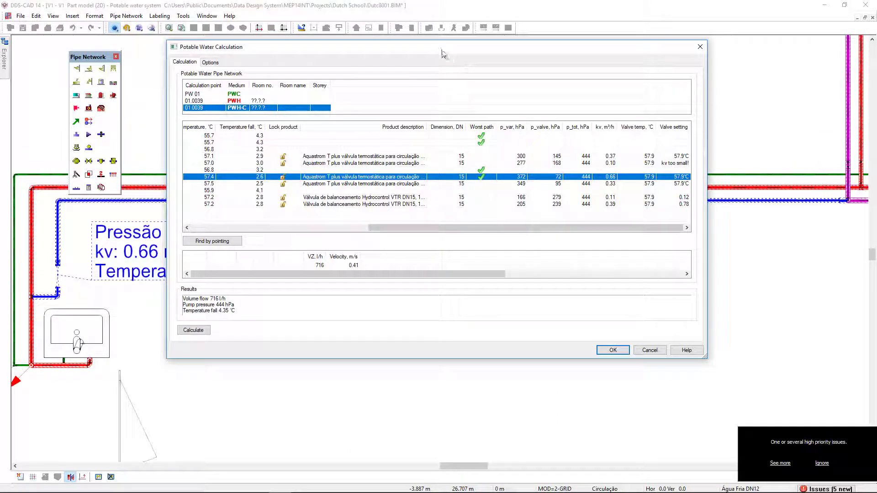
mouse_move(442, 53)
left_mouse_down()
mouse_move(573, 46)
mouse_move(408, 53)
left_mouse_up()
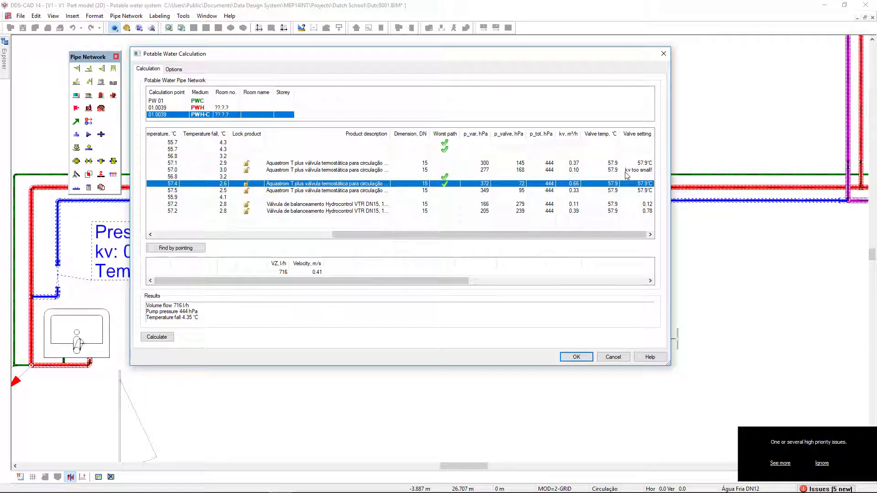
Select the 'kv too small' valve row, then accept the calculation and close the Building dialog.
left_click(626, 170)
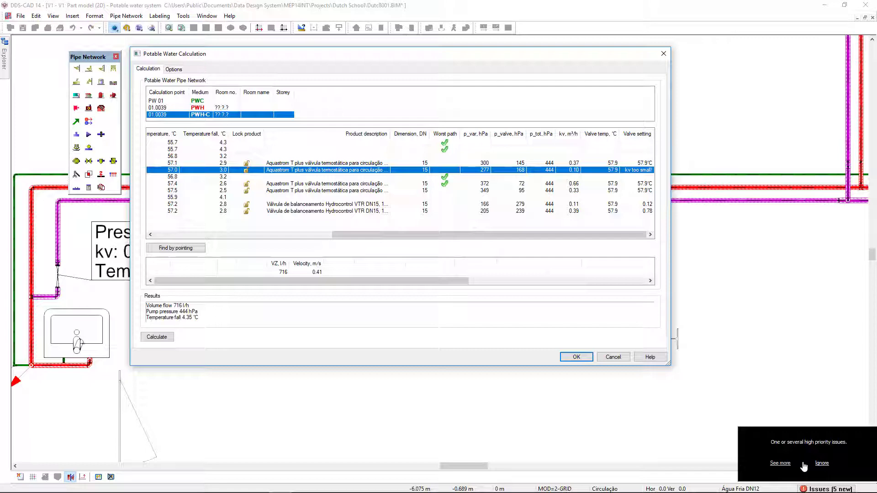
left_click(579, 358)
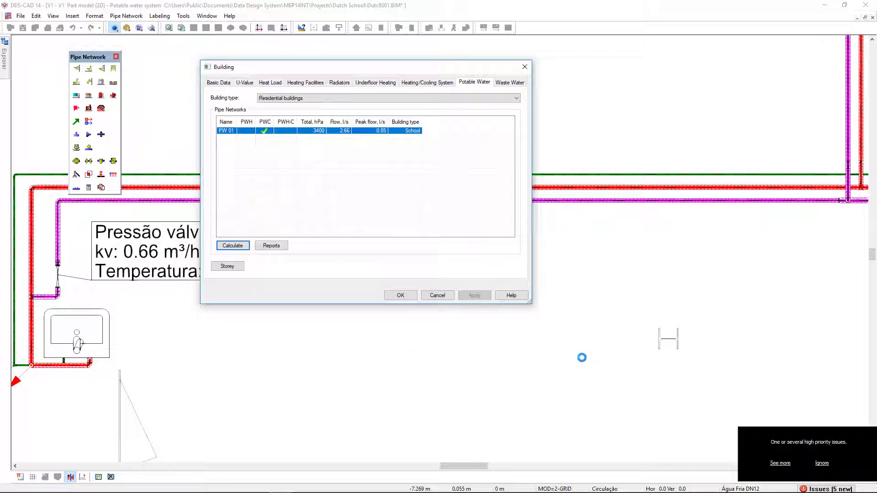
left_click(404, 297)
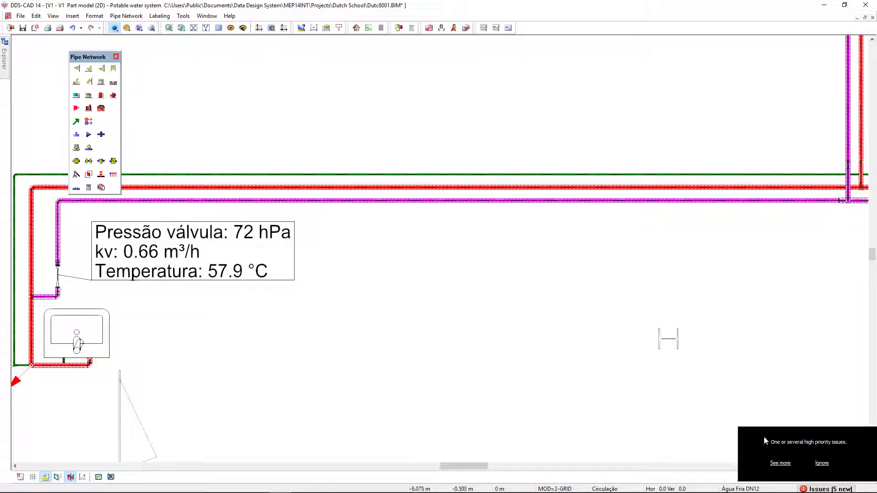
Dismiss the issues notice and zoom to the new balancing valve on the magenta pipe.
left_click(821, 464)
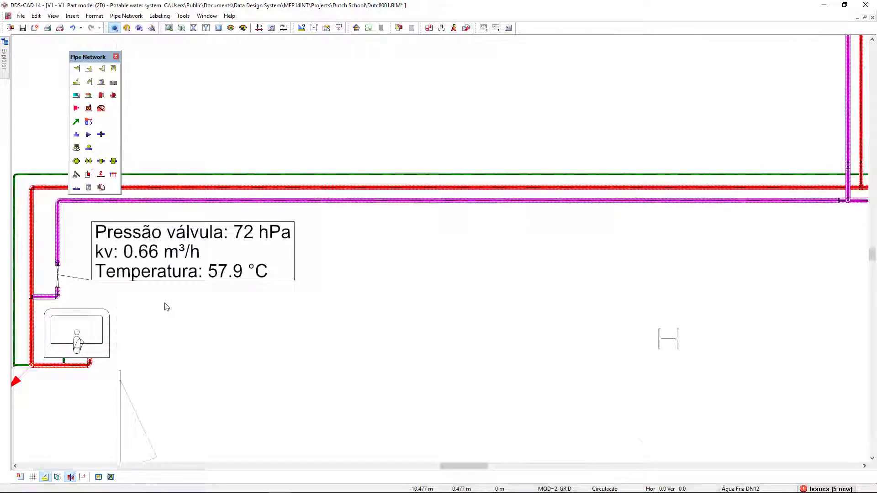
scroll(167, 307, "down", 1)
scroll(167, 307, "down", 1)
scroll(167, 307, "down", 2)
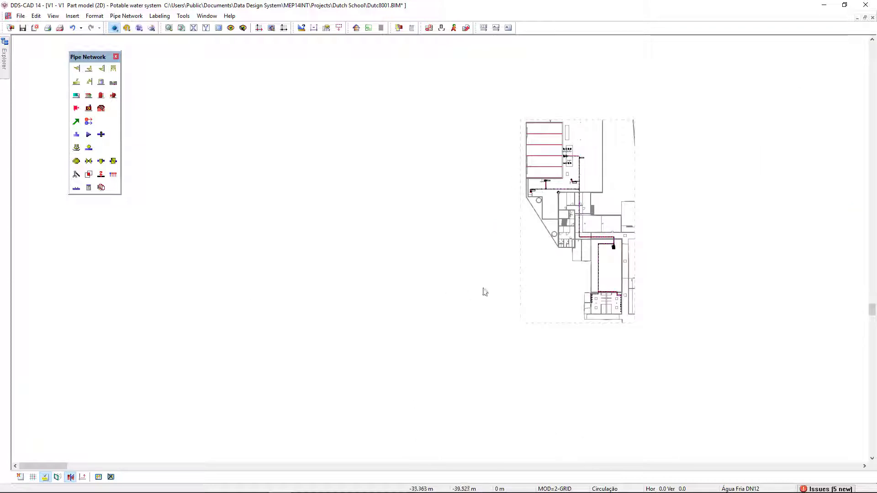
scroll(609, 304, "up", 4)
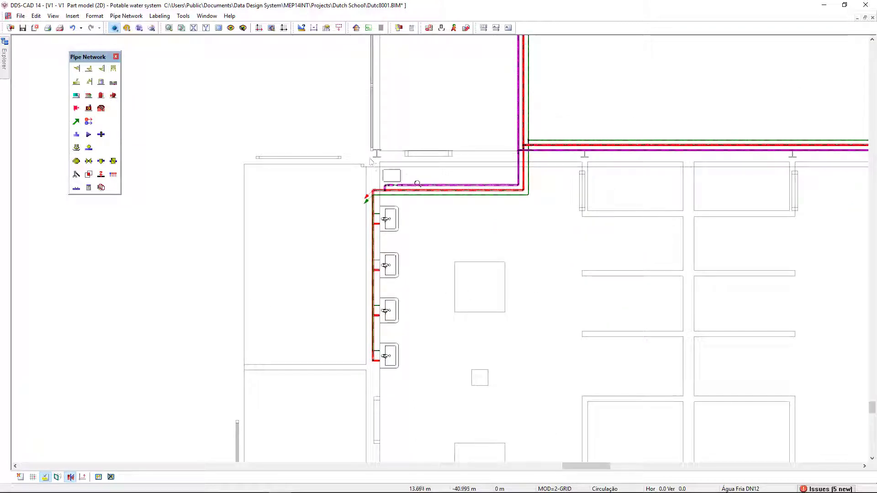
scroll(418, 185, "up", 5)
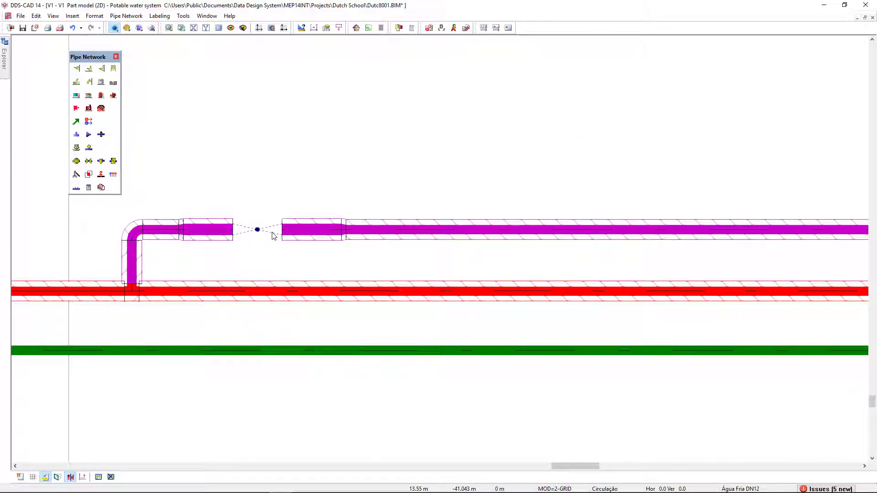
Place a Valve text label above the balancing valve: 279 hPa, kv 0.11 m³/h, 57.9 °C, setting 0.12.
left_click(497, 28)
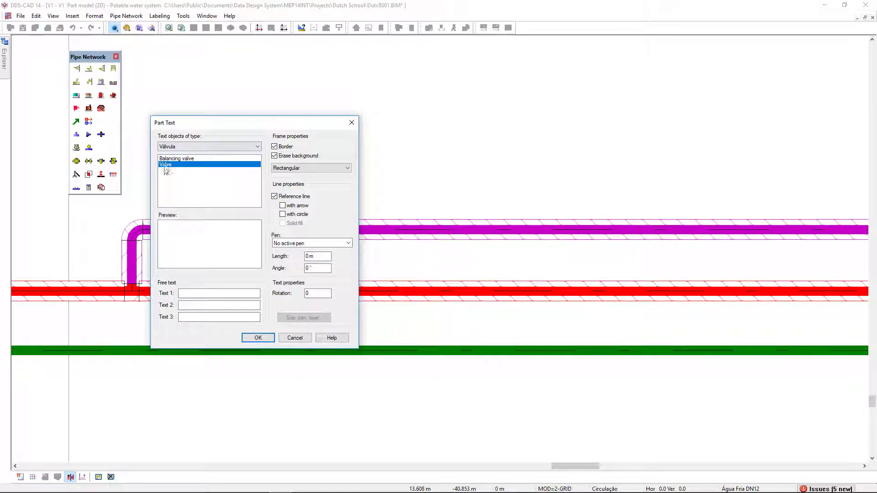
left_click(256, 338)
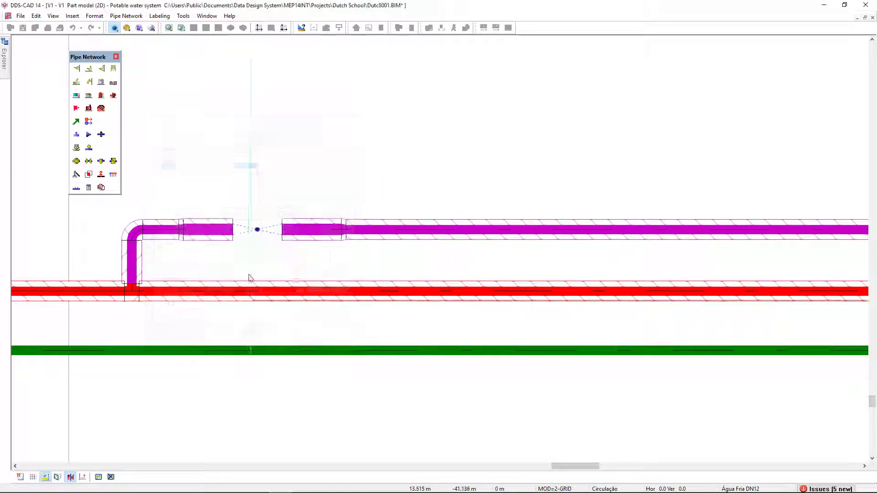
scroll(257, 229, "down", 3)
scroll(268, 176, "down", 2)
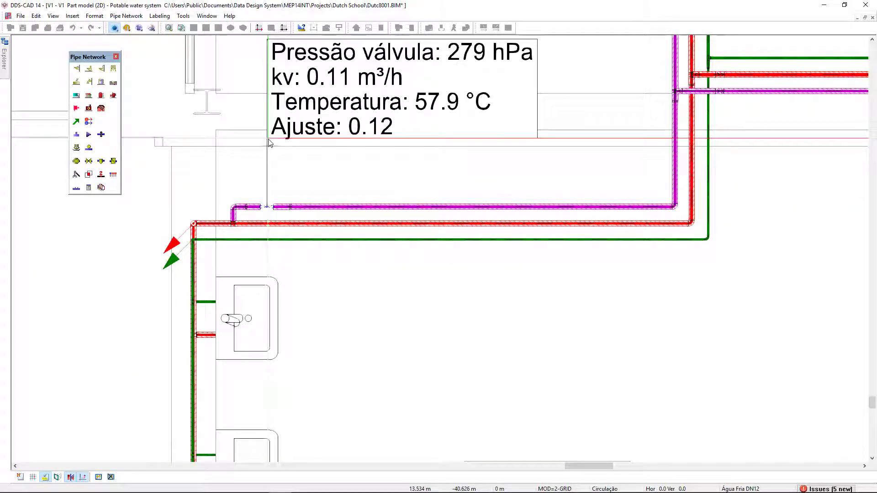
left_click(267, 133)
left_click(285, 181)
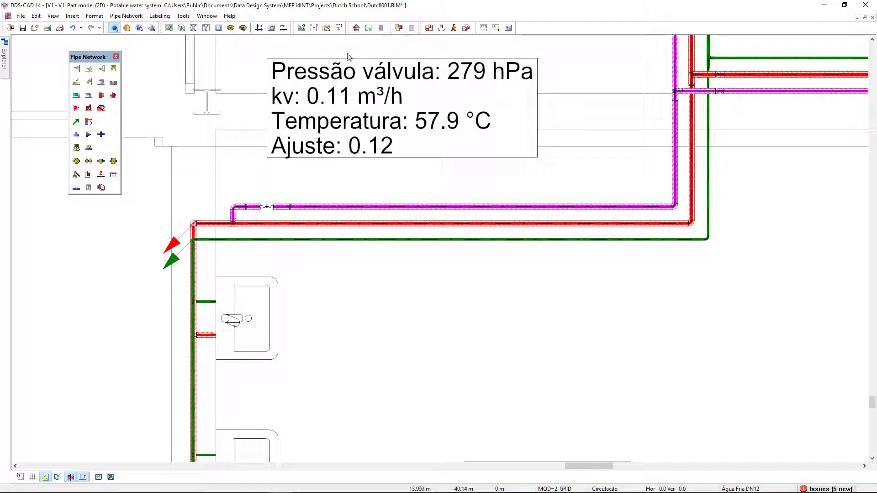
Show the circulation system 1.0039 report from the Building dialog's Potable Water reports.
left_click(356, 27)
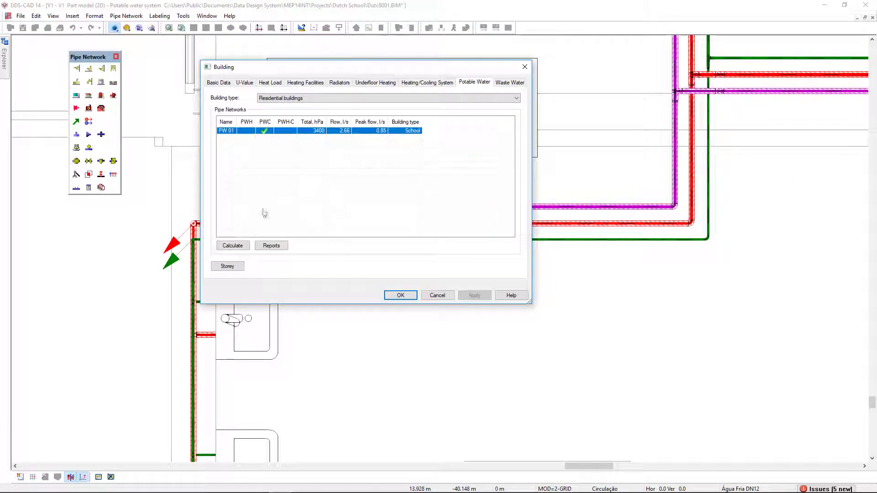
left_click(267, 247)
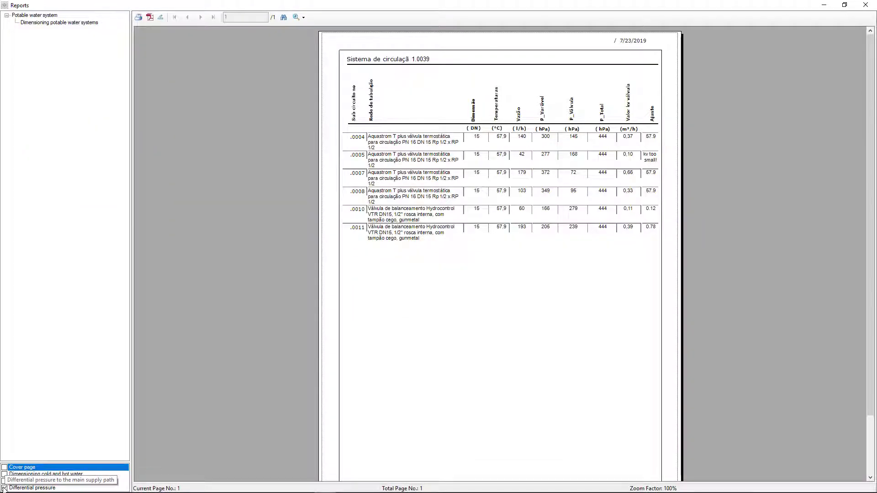
Zoom the circulation report to Page Width so the valve settings (0.12, 0.78) are legible.
left_click(298, 19)
left_click(310, 29)
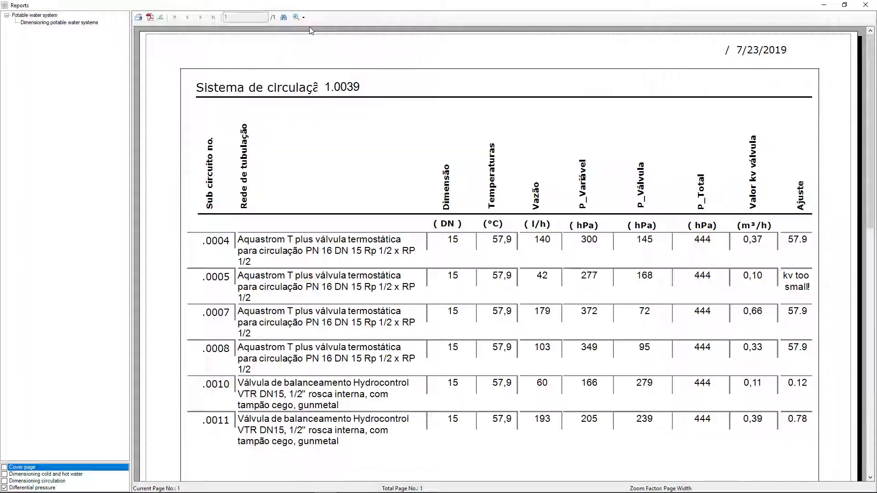